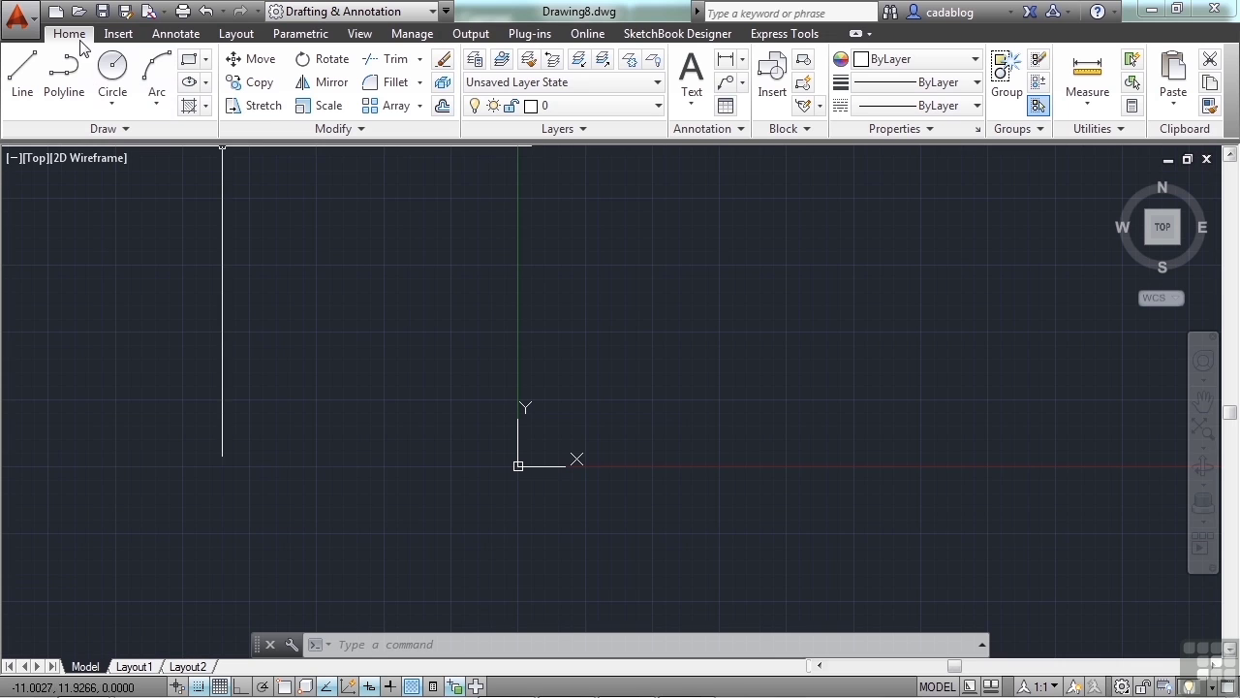
Open civil_example-imperial.dwg from Recent Documents and pan its site plan to the right
{"action": "left_click", "coordinate": [20, 18]}
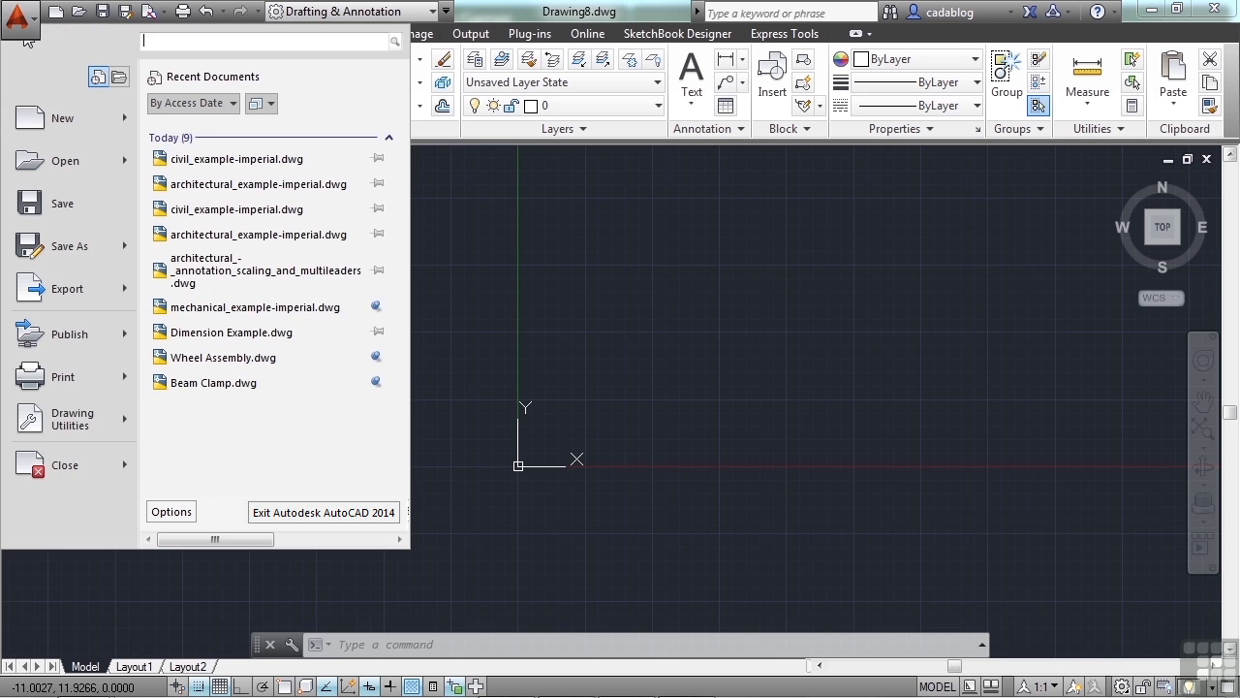
{"action": "left_click", "coordinate": [250, 172]}
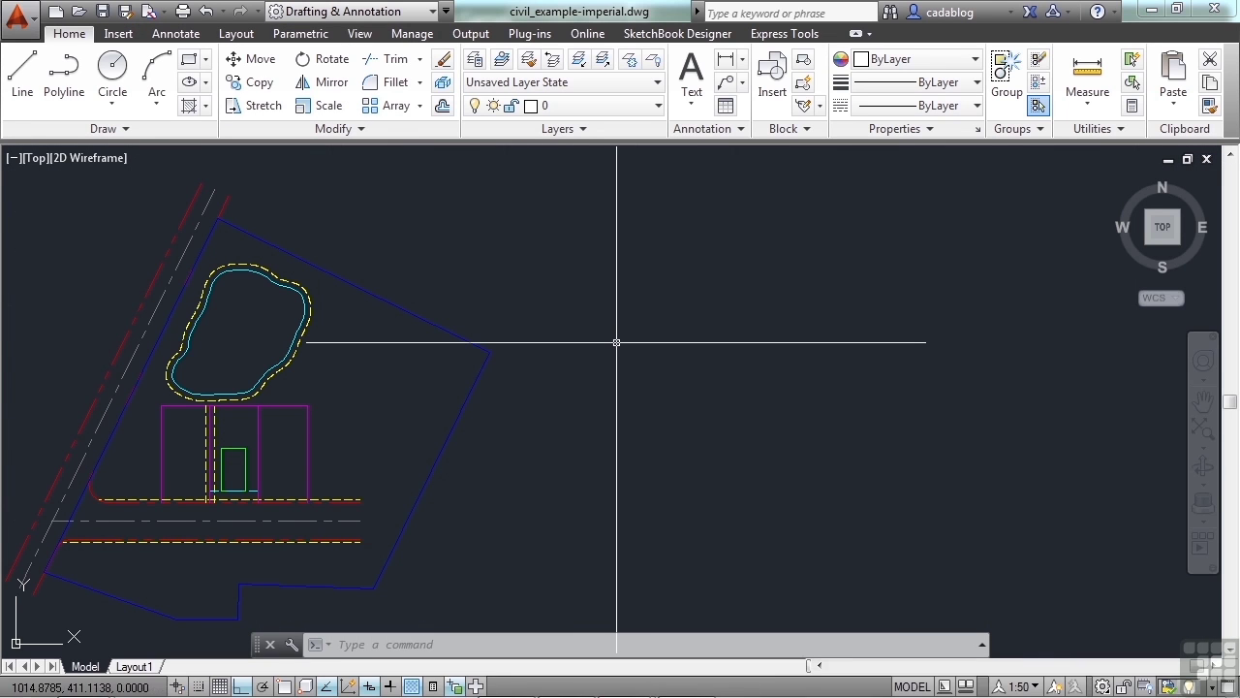
{"action": "middle_click_drag", "start_coordinate": [616, 342], "coordinate": [875, 338]}
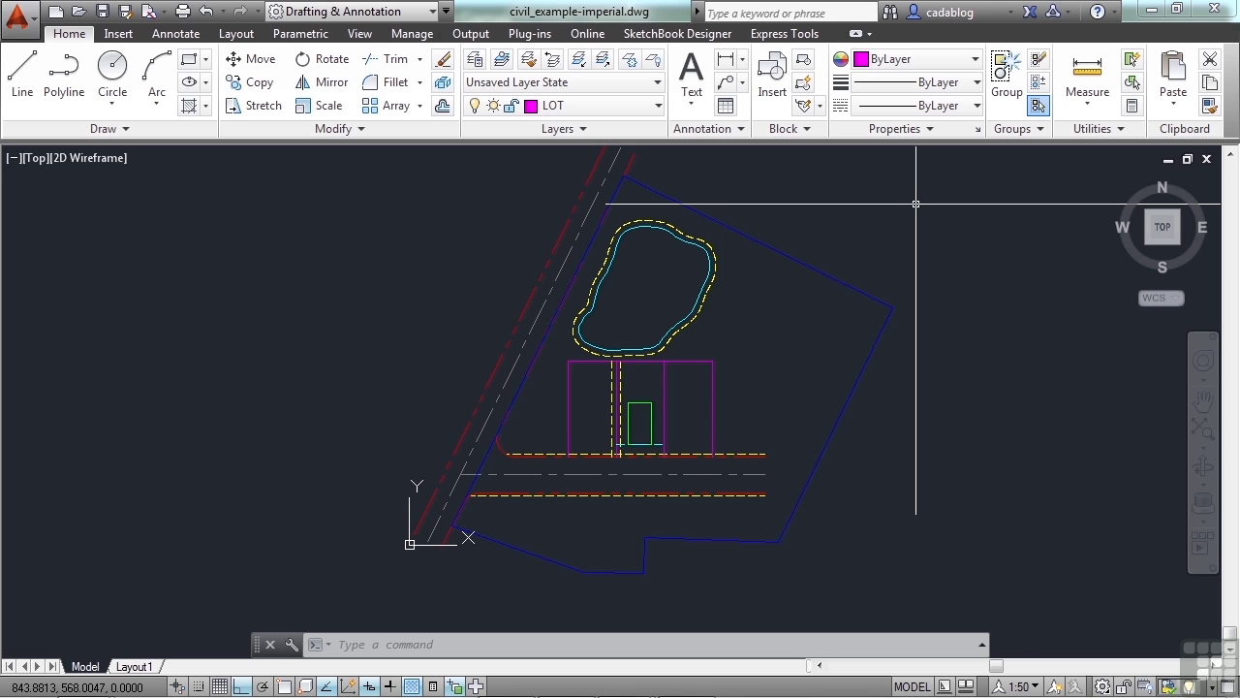
Pan the site plan left, then right and up with PAN, then exit panning
{"action": "type", "text": "pan"}
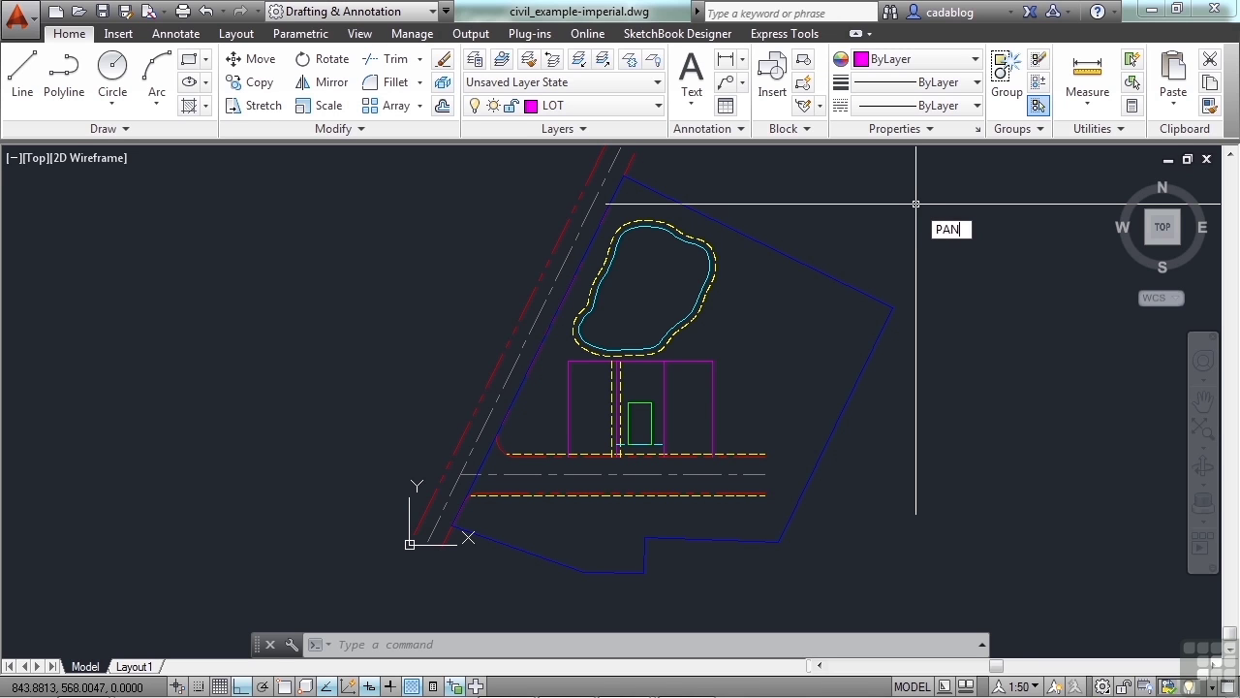
{"action": "key", "text": "Return"}
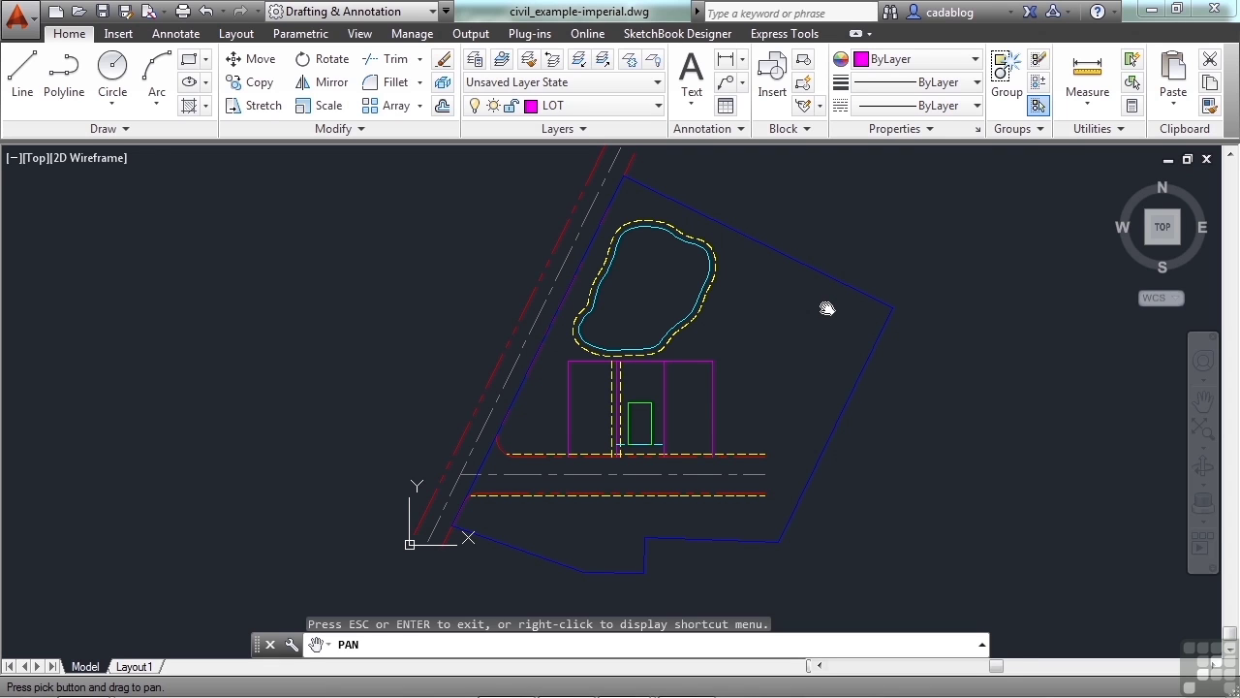
{"action": "mouse_move", "coordinate": [826, 309]}
{"action": "left_mouse_down"}
{"action": "mouse_move", "coordinate": [620, 313]}
{"action": "mouse_move", "coordinate": [377, 341]}
{"action": "left_mouse_up"}
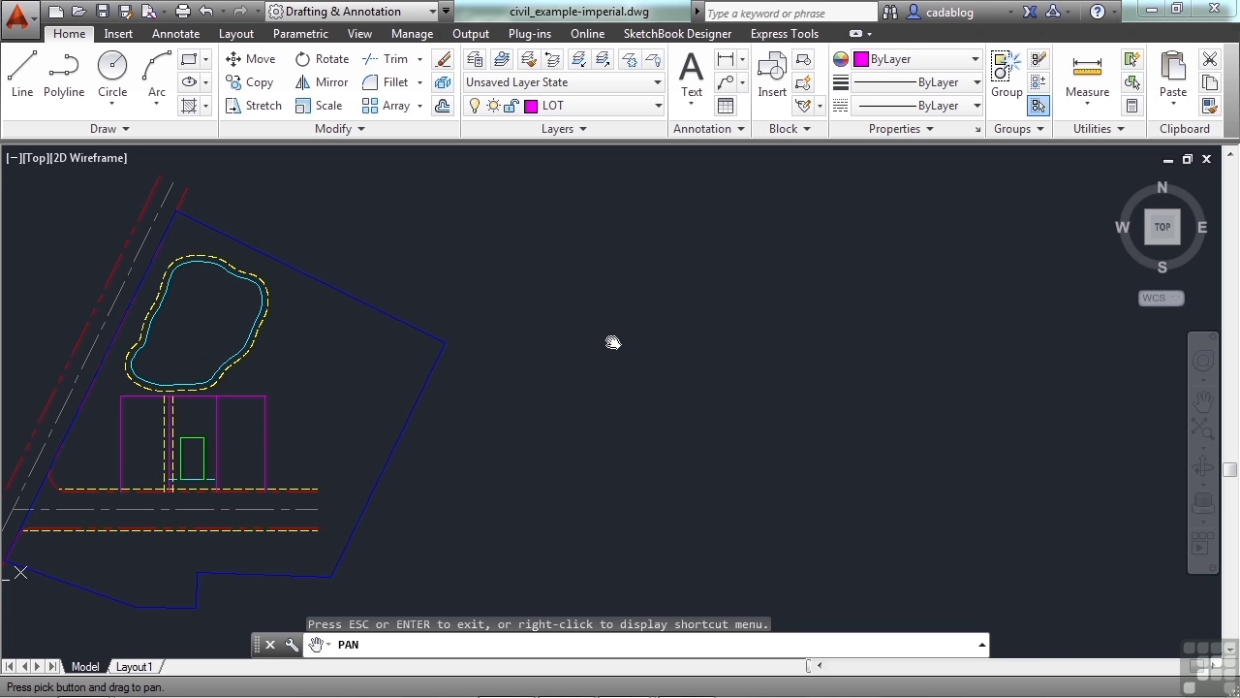
{"action": "mouse_move", "coordinate": [371, 360]}
{"action": "left_mouse_down"}
{"action": "mouse_move", "coordinate": [969, 248]}
{"action": "mouse_move", "coordinate": [991, 232]}
{"action": "left_mouse_up"}
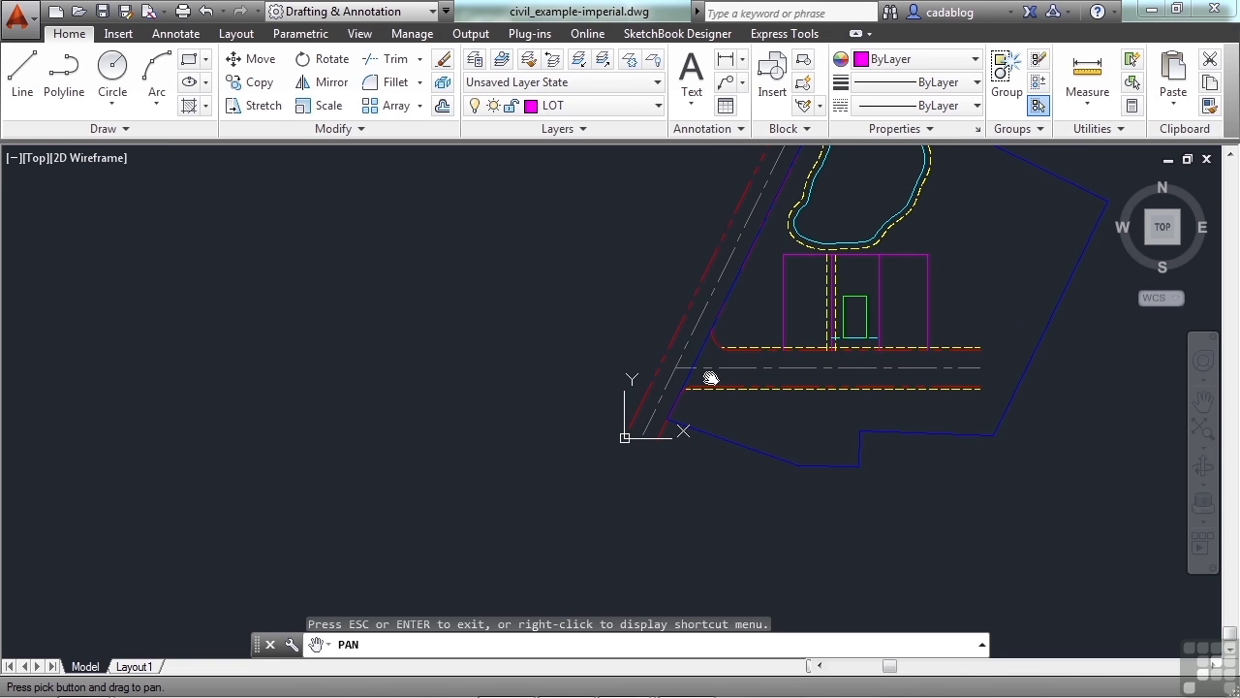
{"action": "right_click", "coordinate": [653, 336]}
{"action": "left_click", "coordinate": [695, 351]}
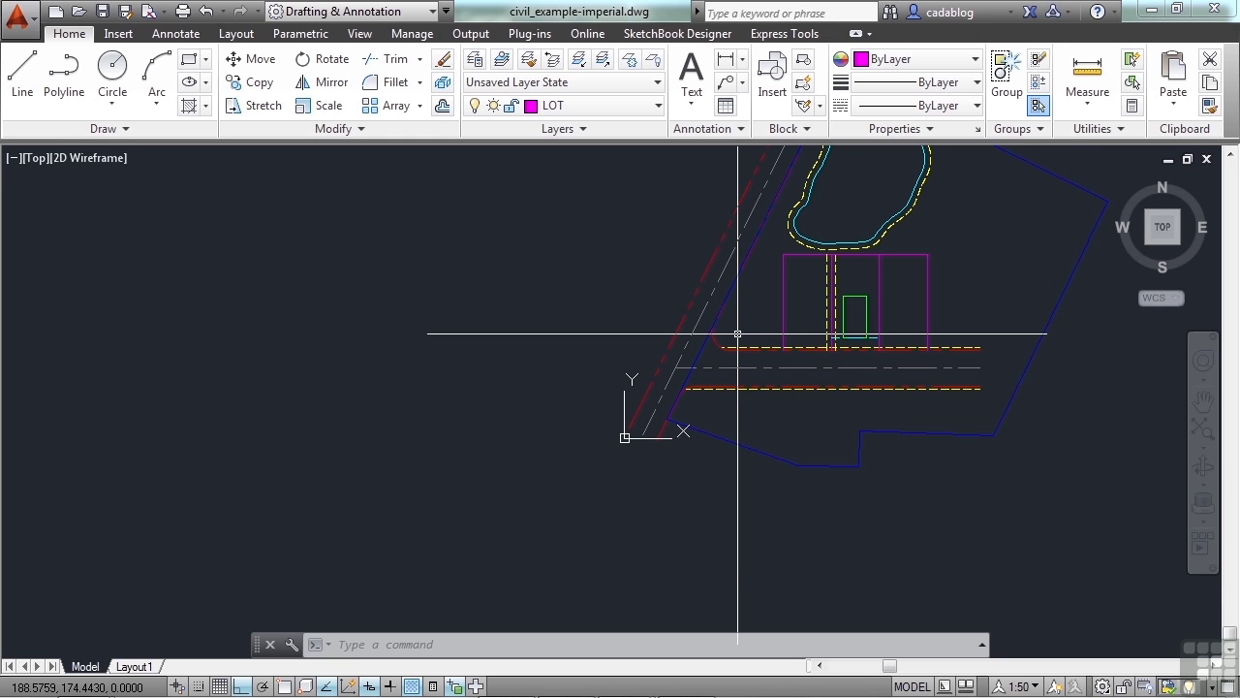
Start and cancel Pan twice, once with the P alias and once from the shortcut menu
{"action": "type", "text": "p"}
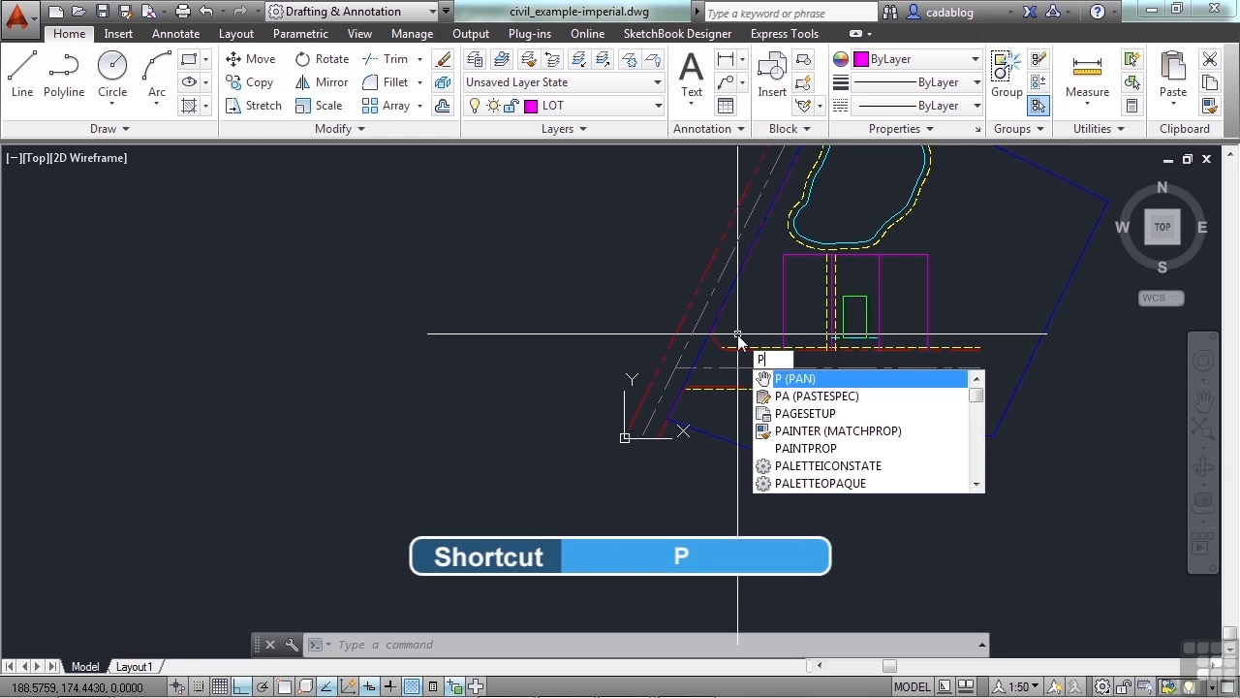
{"action": "key", "text": "Return"}
{"action": "key", "text": "Escape"}
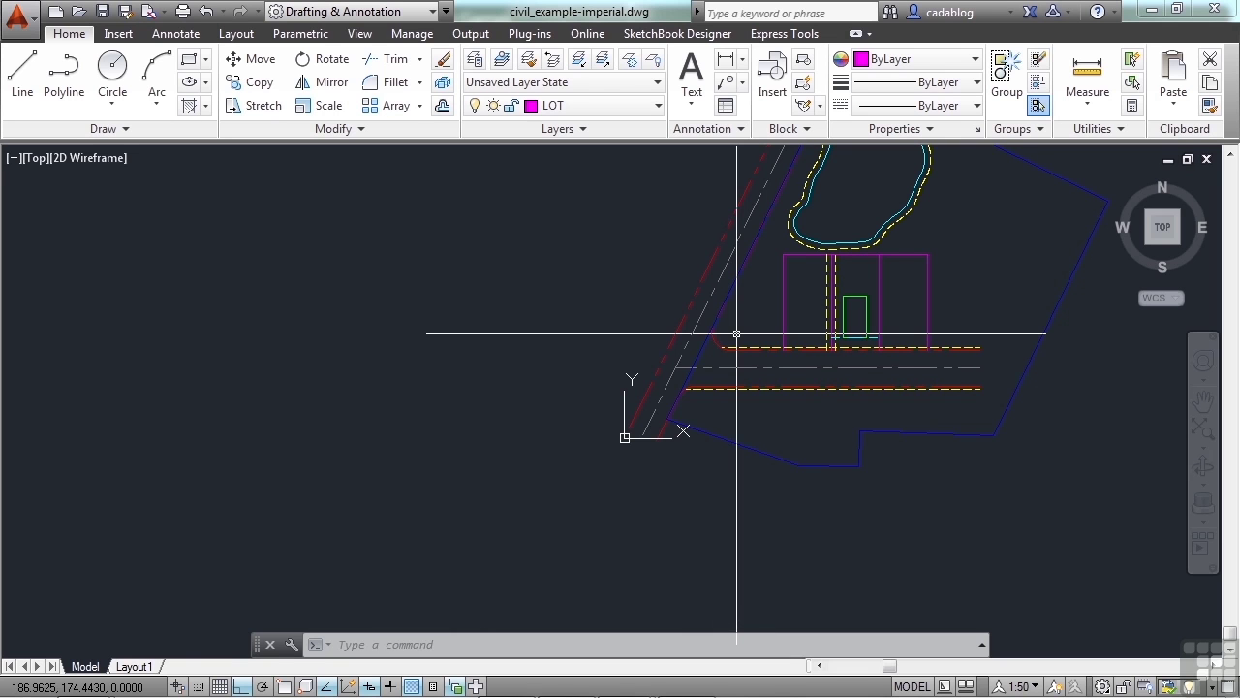
{"action": "right_click", "coordinate": [574, 316]}
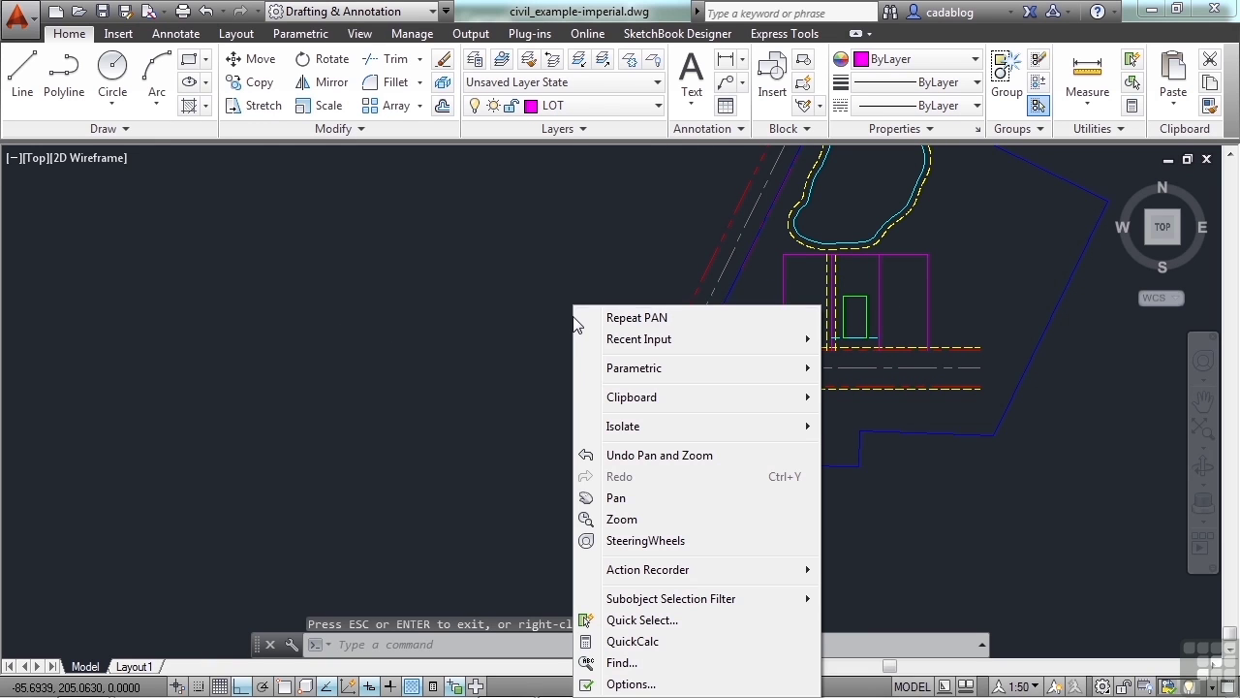
{"action": "left_click", "coordinate": [613, 498]}
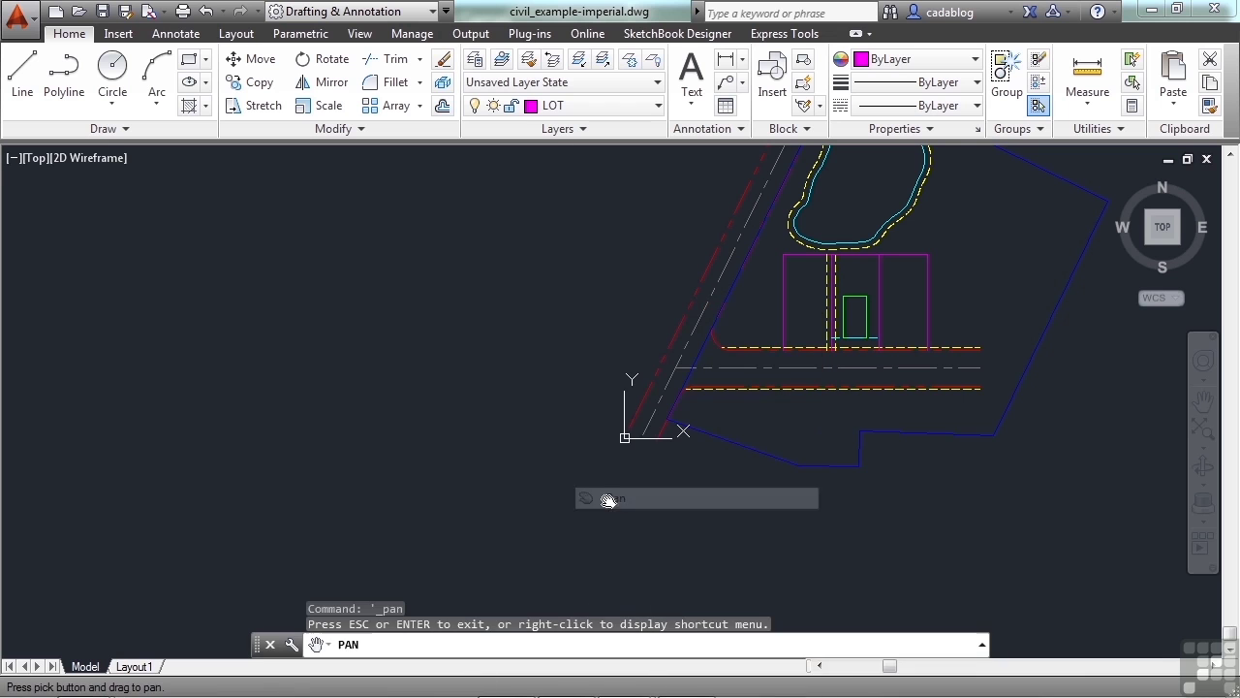
{"action": "key", "text": "Escape"}
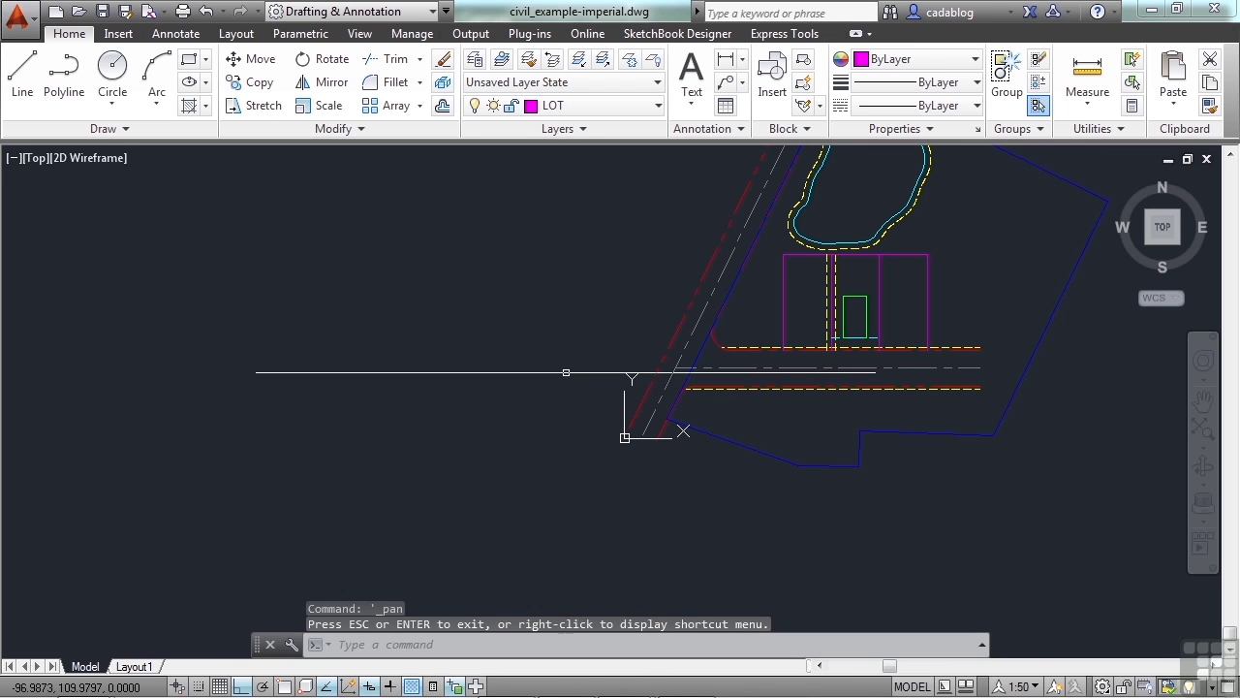
Pan the site plan down and left with the Navigation Bar Pan button
{"action": "left_click", "coordinate": [1207, 407]}
{"action": "mouse_move", "coordinate": [930, 380]}
{"action": "left_mouse_down"}
{"action": "mouse_move", "coordinate": [811, 407]}
{"action": "mouse_move", "coordinate": [753, 384]}
{"action": "mouse_move", "coordinate": [759, 432]}
{"action": "mouse_move", "coordinate": [795, 407]}
{"action": "mouse_move", "coordinate": [677, 391]}
{"action": "left_mouse_up"}
{"action": "key", "text": "Escape"}
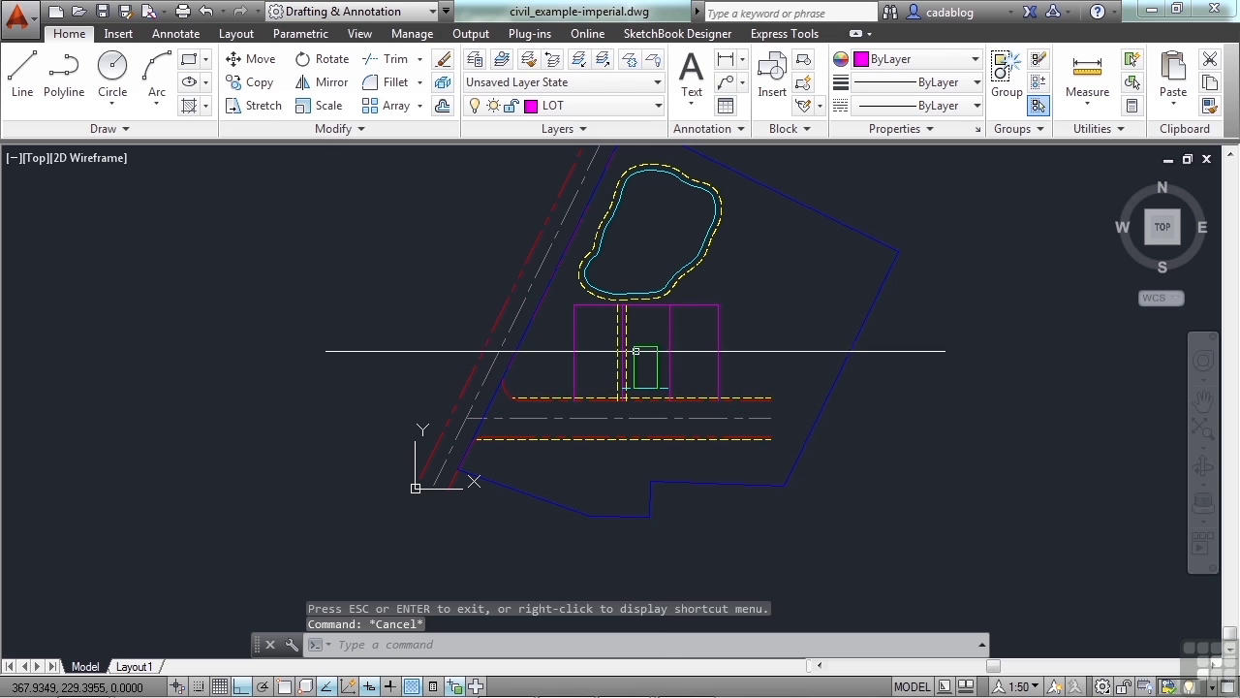
Pan the site plan right and down using Pan in the View tab's Navigate 2D panel
{"action": "left_click", "coordinate": [368, 37]}
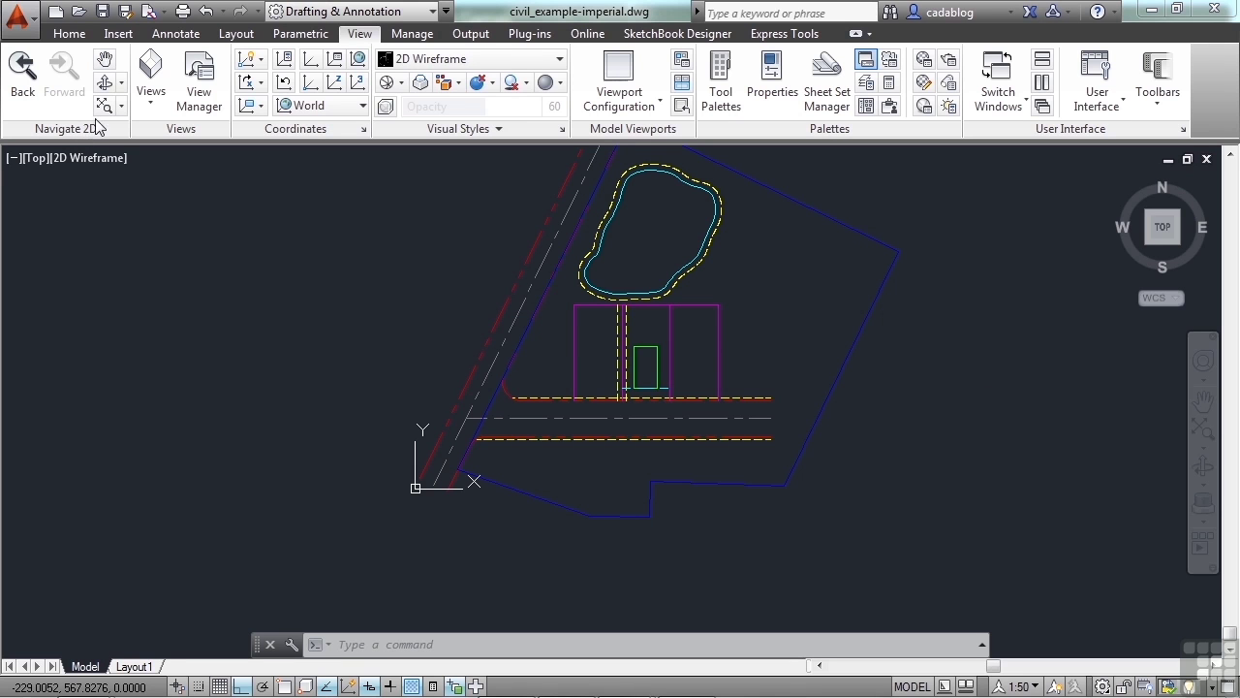
{"action": "left_click", "coordinate": [106, 60]}
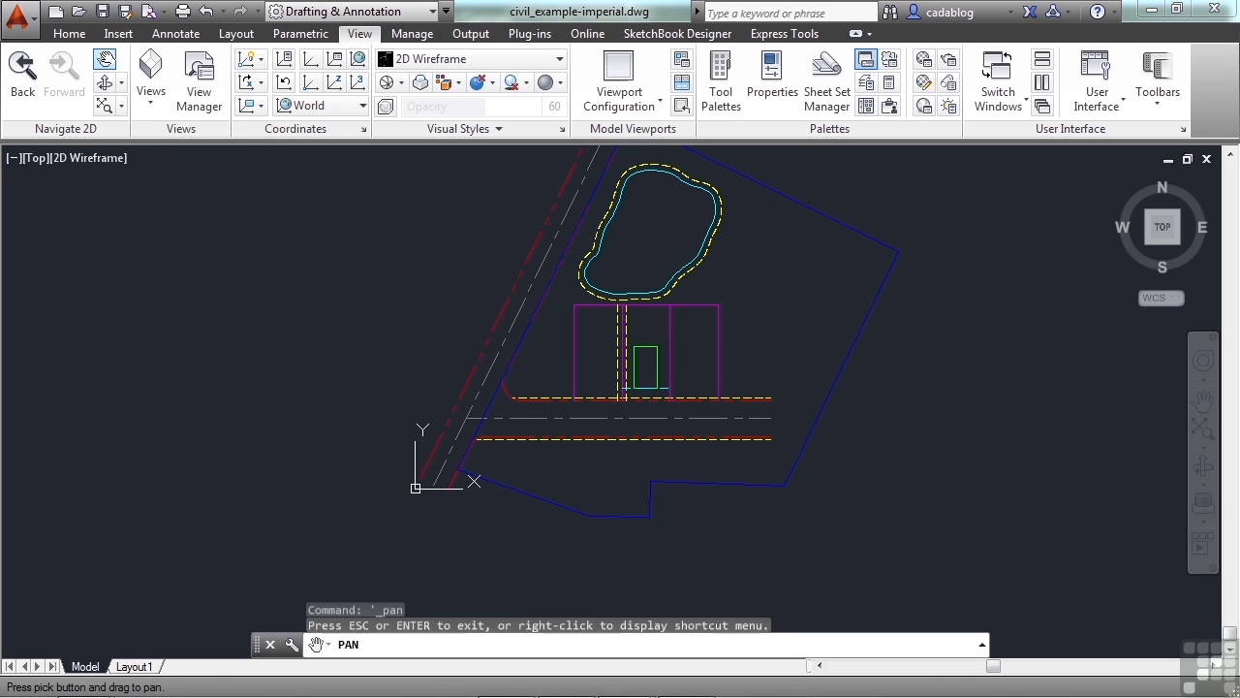
{"action": "mouse_move", "coordinate": [348, 246]}
{"action": "left_mouse_down"}
{"action": "mouse_move", "coordinate": [471, 319]}
{"action": "mouse_move", "coordinate": [445, 315]}
{"action": "left_mouse_up"}
{"action": "key", "text": "Escape"}
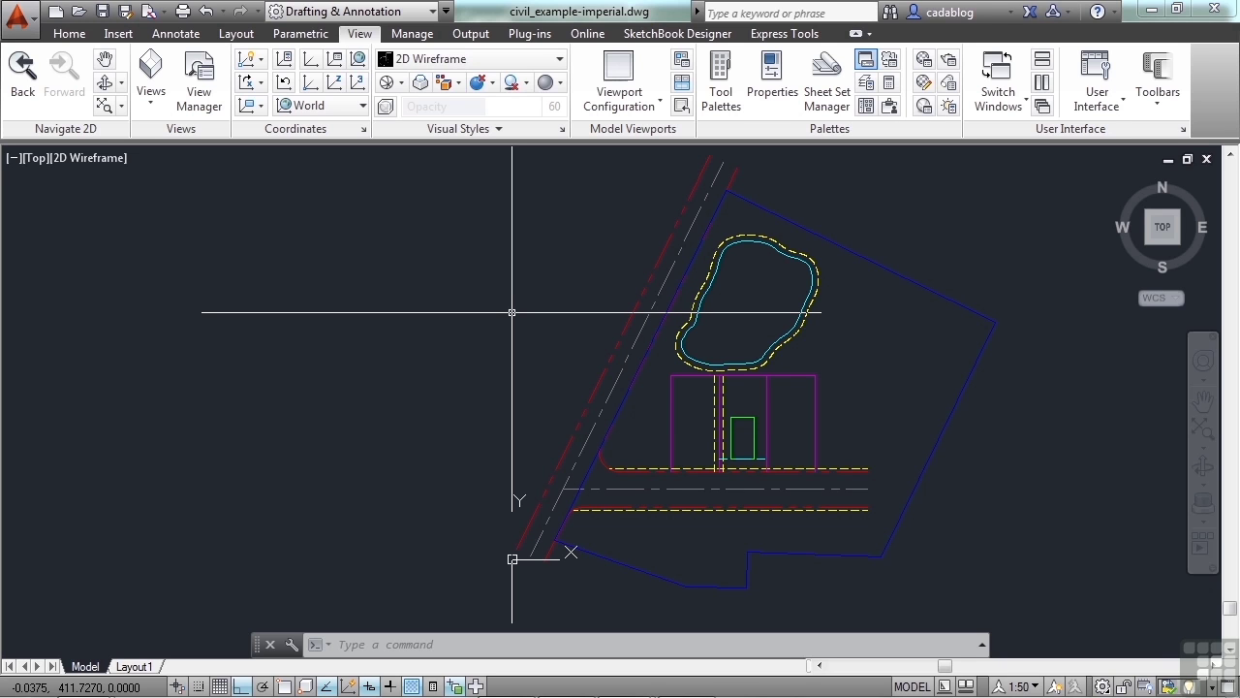
Draw a magenta line from east of the site to west of it with Ortho off, then zoom out
{"action": "mouse_move", "coordinate": [512, 312]}
{"action": "middle_mouse_down"}
{"action": "mouse_move", "coordinate": [401, 313]}
{"action": "mouse_move", "coordinate": [643, 329]}
{"action": "mouse_move", "coordinate": [498, 310]}
{"action": "mouse_move", "coordinate": [168, 311]}
{"action": "middle_mouse_up"}
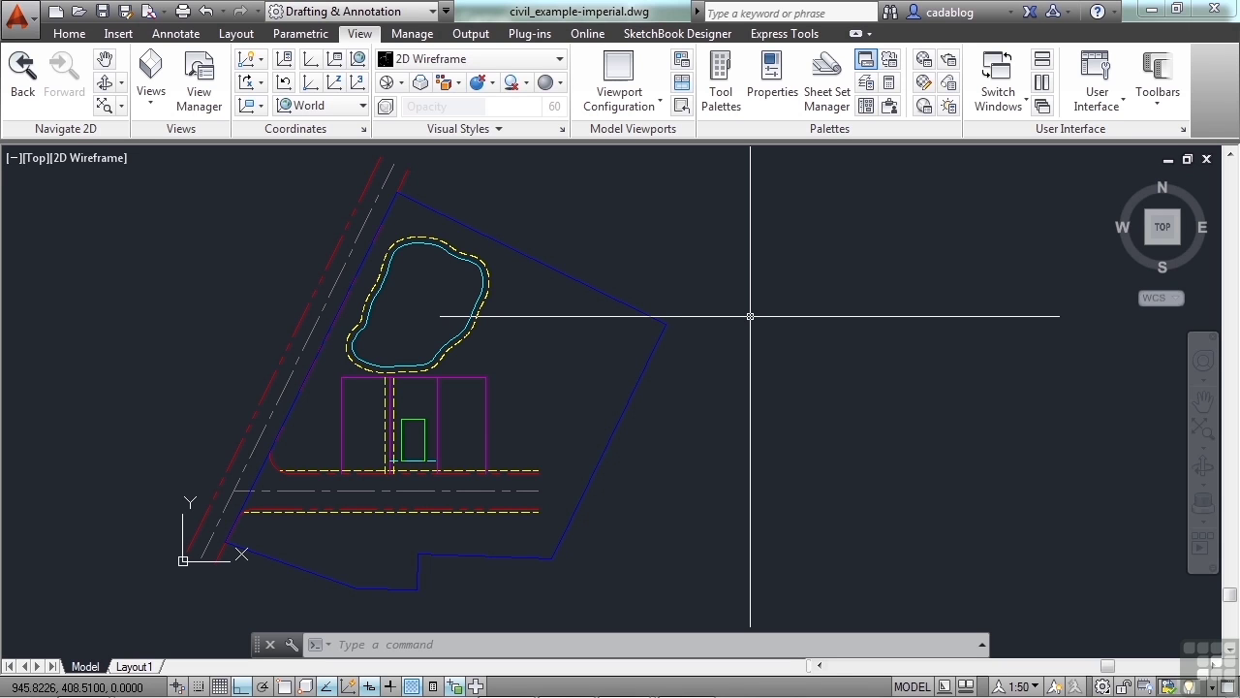
{"action": "middle_click_drag", "start_coordinate": [726, 324], "coordinate": [764, 324]}
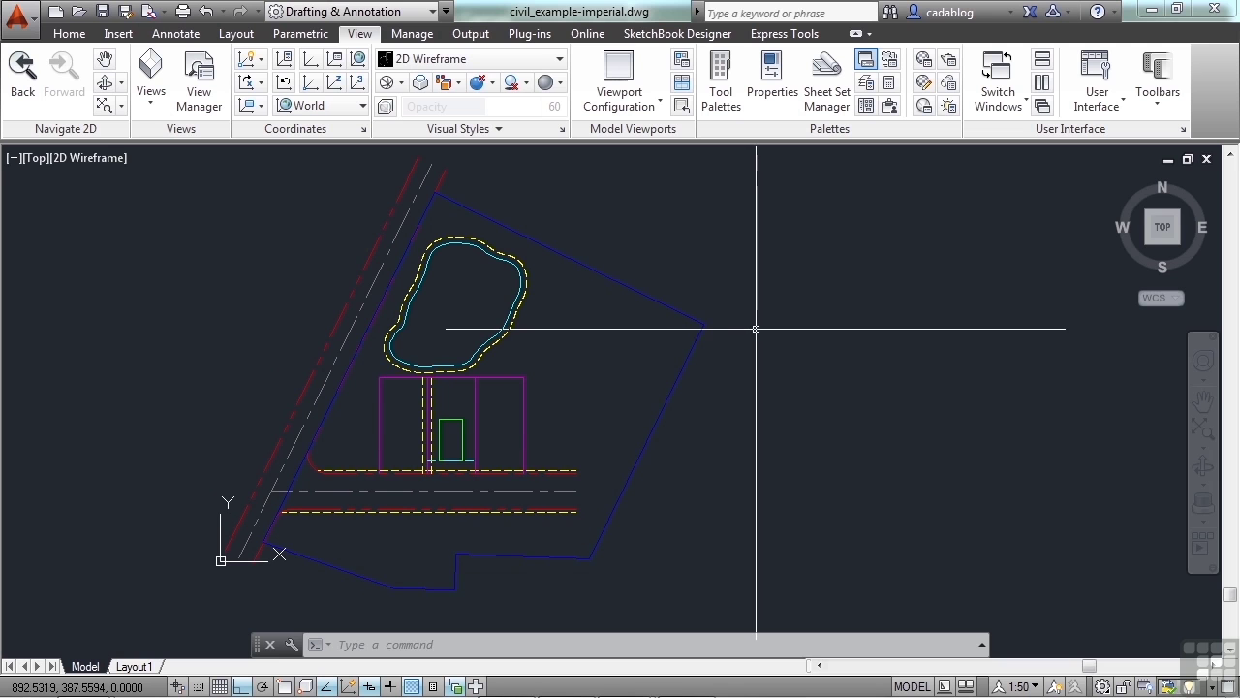
{"action": "type", "text": "l"}
{"action": "key", "text": "Return"}
{"action": "left_click", "coordinate": [773, 322]}
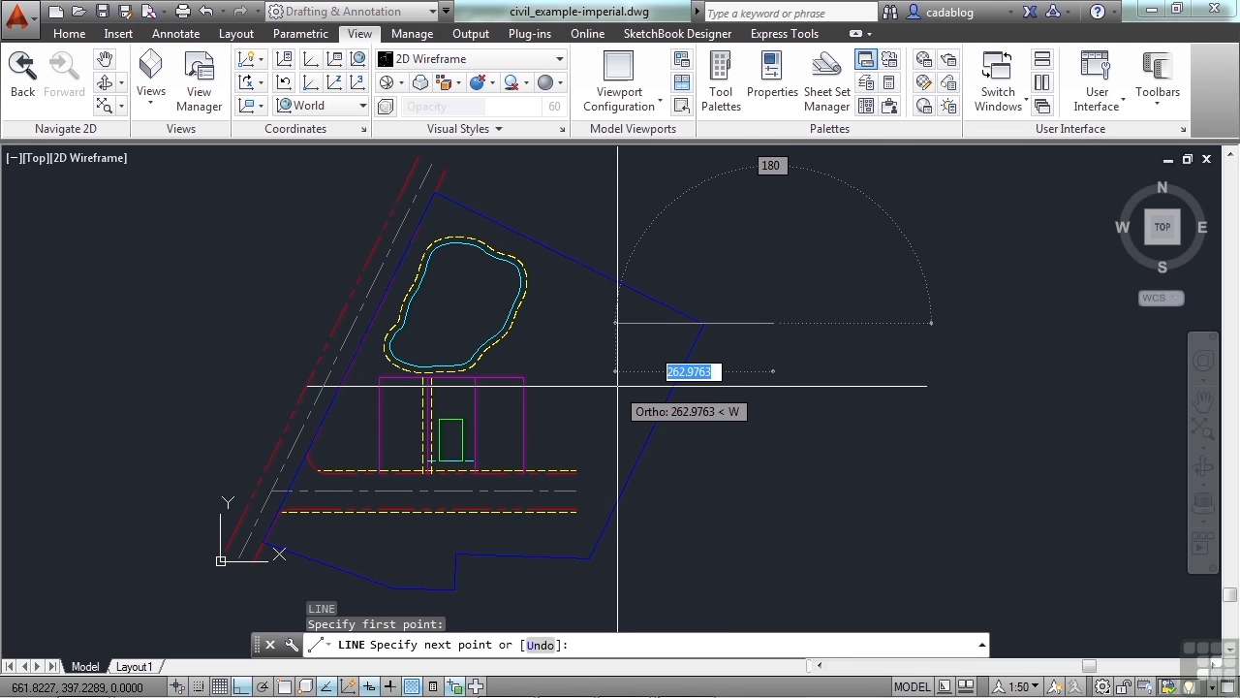
{"action": "key", "text": "F8"}
{"action": "middle_click_drag", "start_coordinate": [575, 407], "coordinate": [1099, 385]}
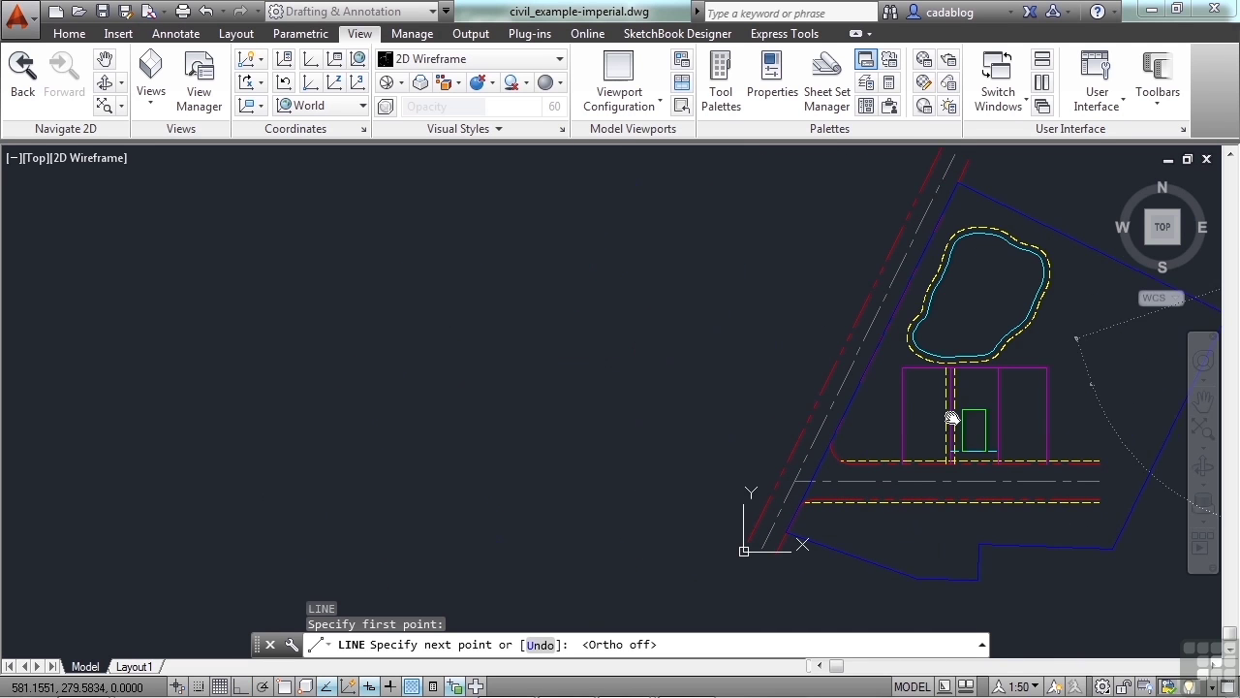
{"action": "left_click", "coordinate": [603, 380]}
{"action": "key", "text": "Return"}
{"action": "scroll", "coordinate": [583, 414], "scroll_direction": "down", "scroll_amount": 4}
{"action": "scroll", "coordinate": [656, 435], "scroll_direction": "up", "scroll_amount": 2}
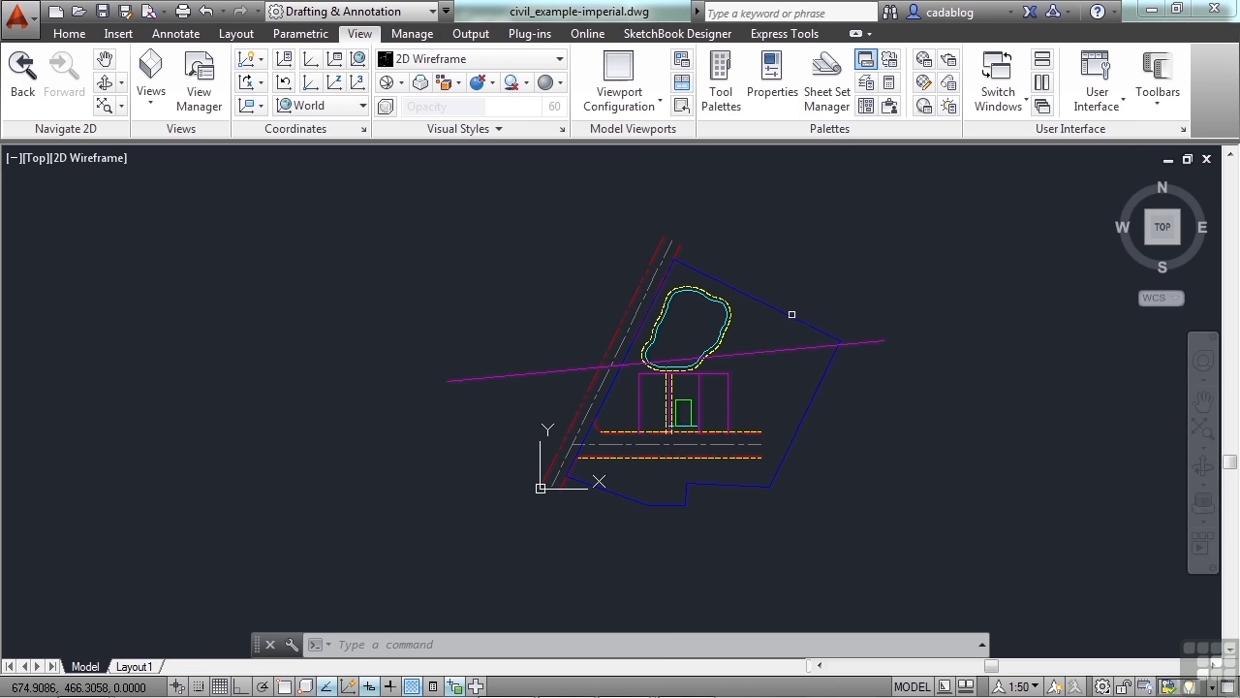
Start a new line and pan up-left mid-command with the navigation bar Pan
{"action": "type", "text": "l"}
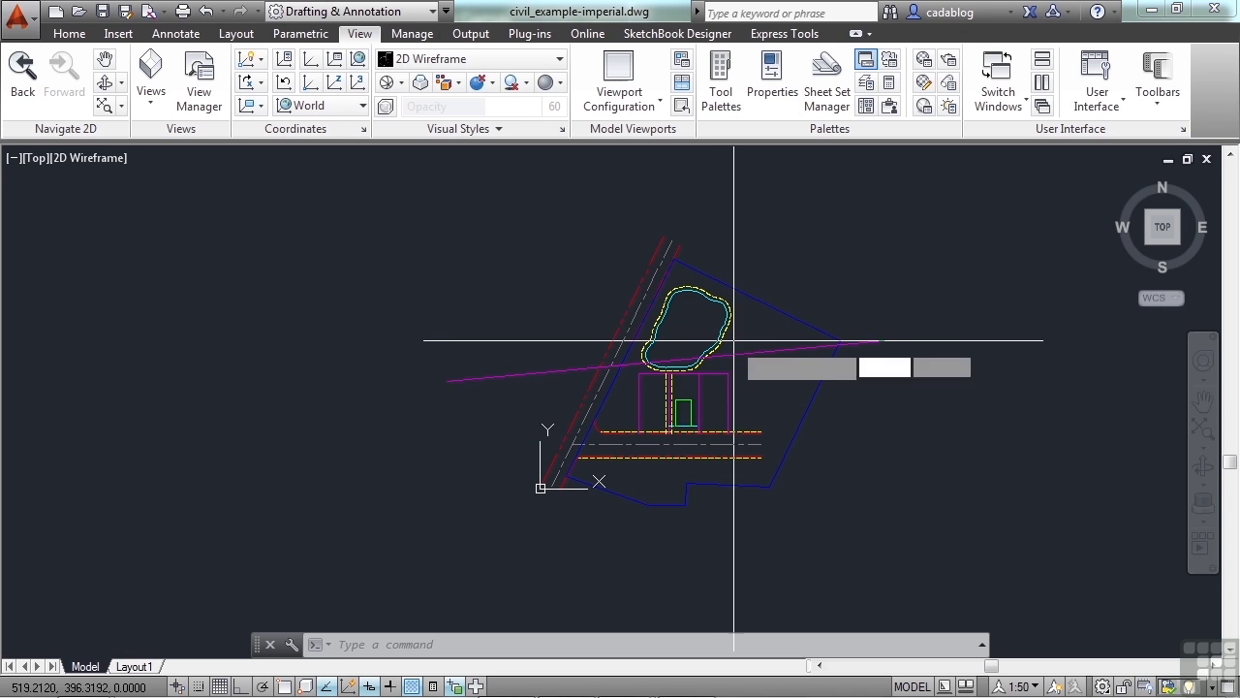
{"action": "key", "text": "Return"}
{"action": "left_click", "coordinate": [581, 318]}
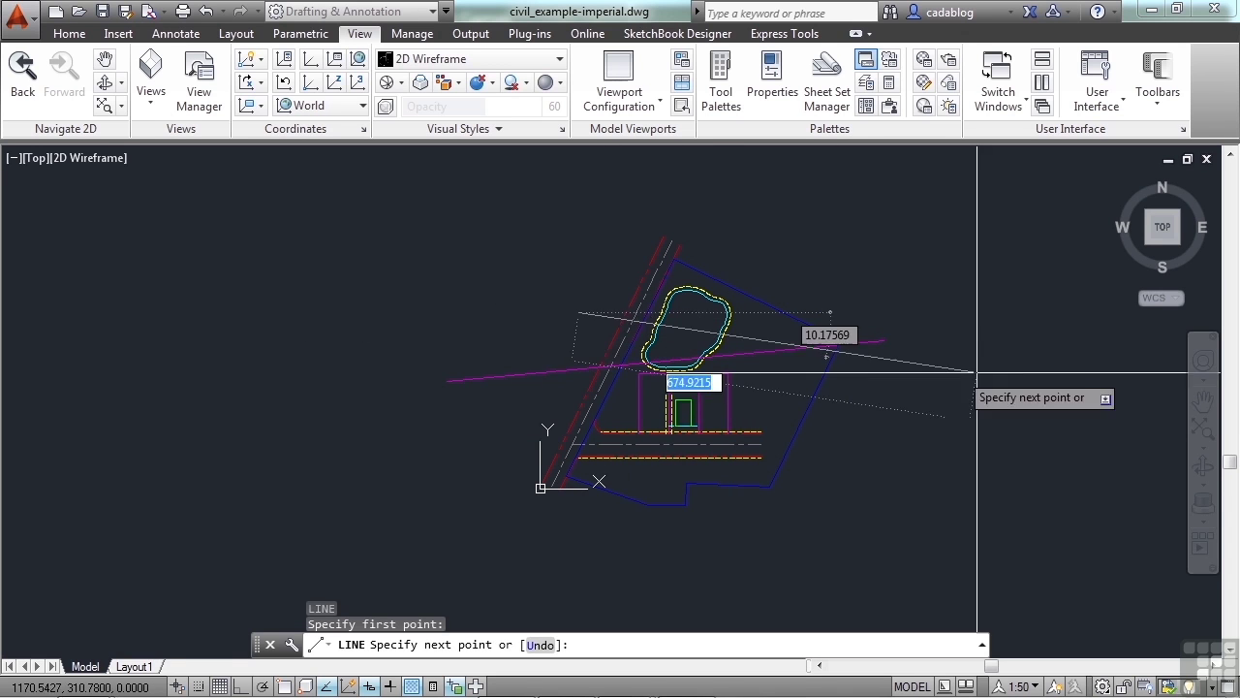
{"action": "left_click", "coordinate": [1204, 403]}
{"action": "left_click_drag", "start_coordinate": [881, 384], "coordinate": [767, 313]}
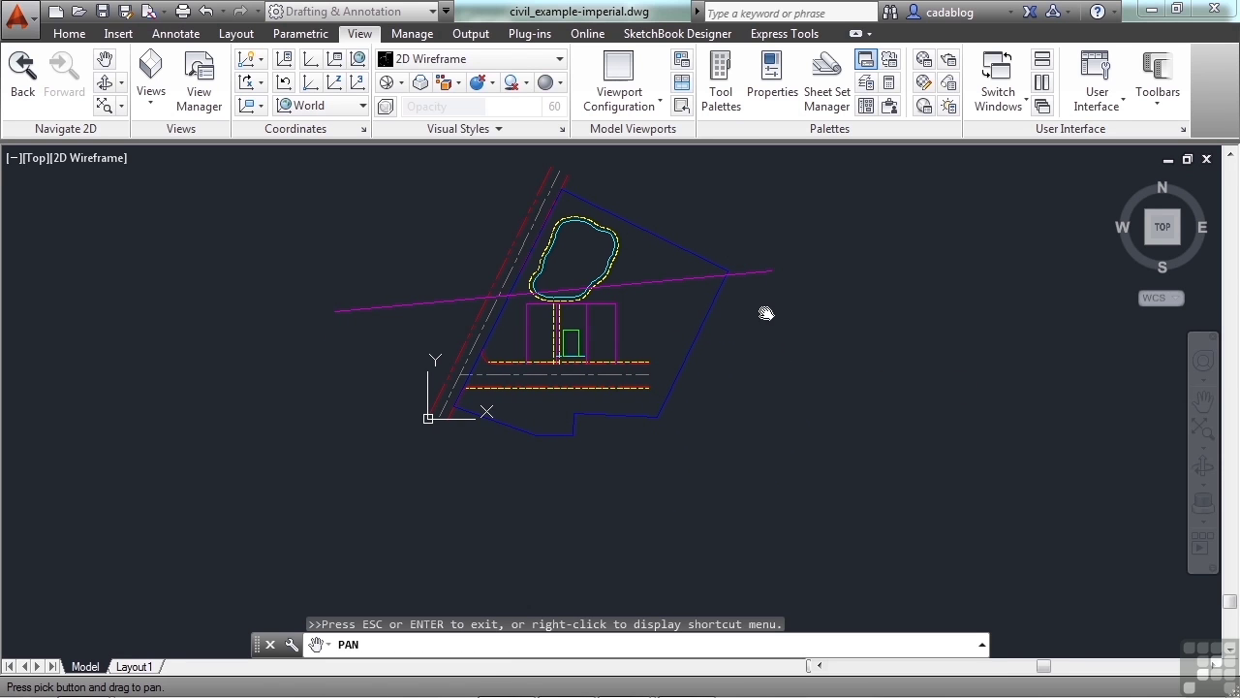
{"action": "key", "text": "Escape"}
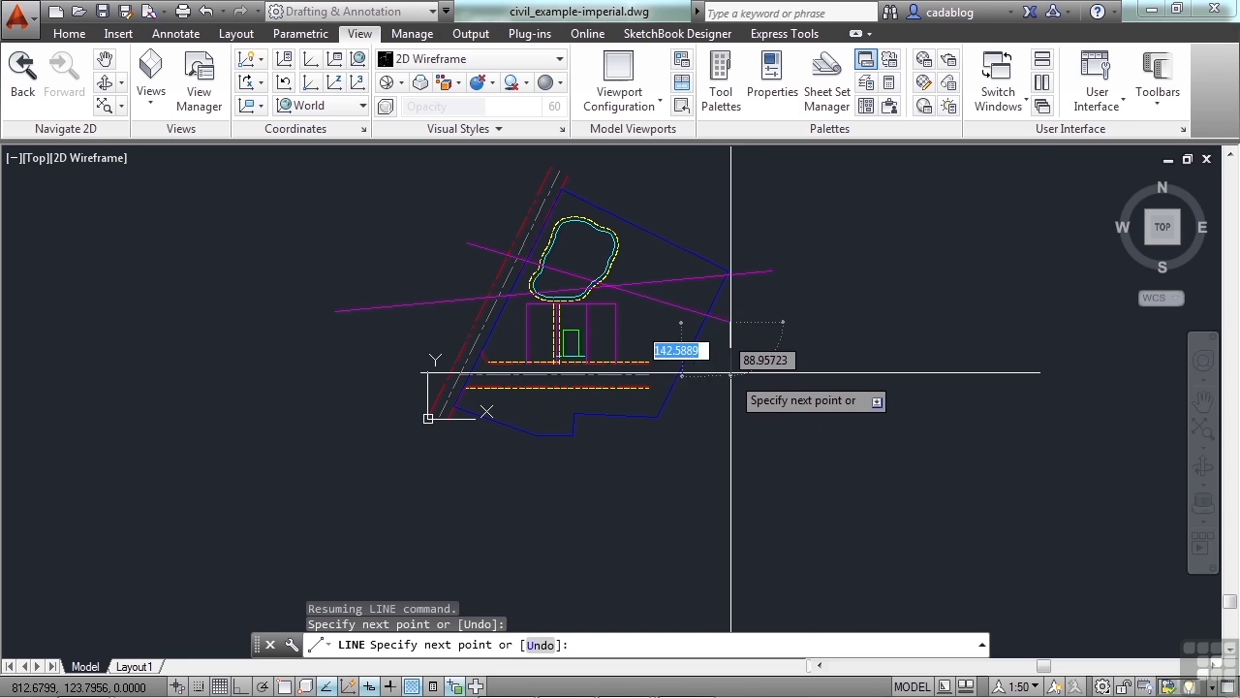
Pan right and end the next segment west of the site, then stop the line
{"action": "middle_click_drag", "start_coordinate": [808, 405], "coordinate": [894, 452]}
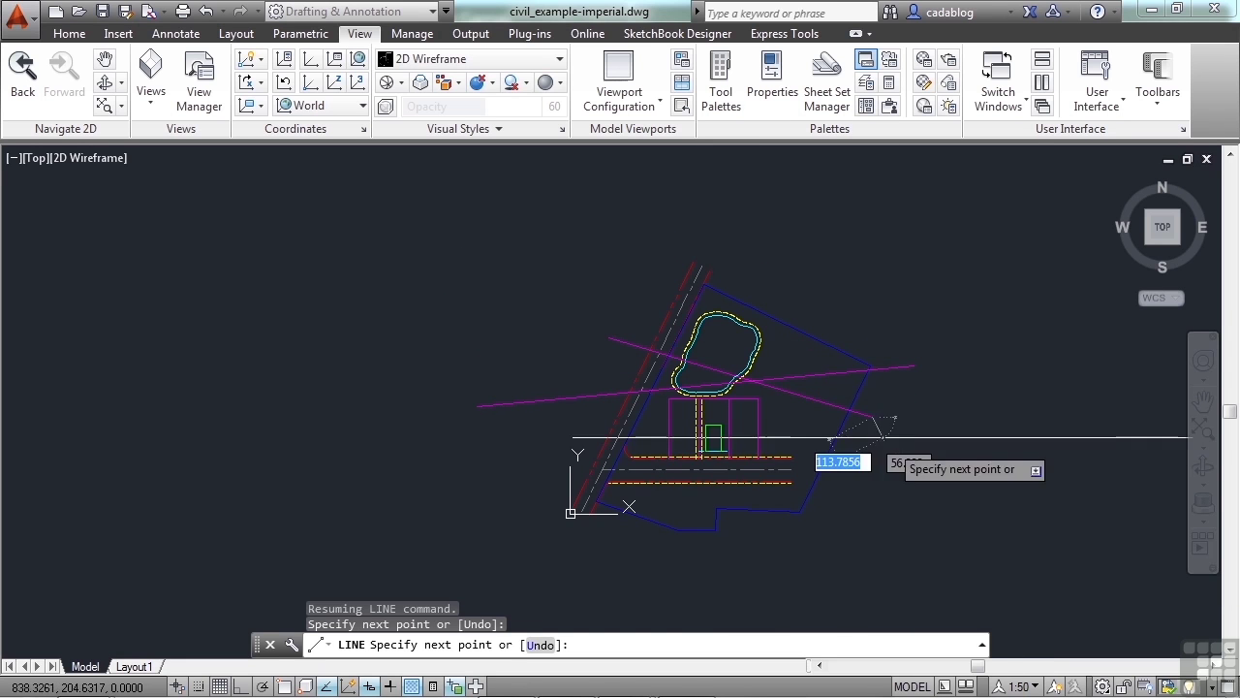
{"action": "middle_click_drag", "start_coordinate": [548, 335], "coordinate": [677, 292]}
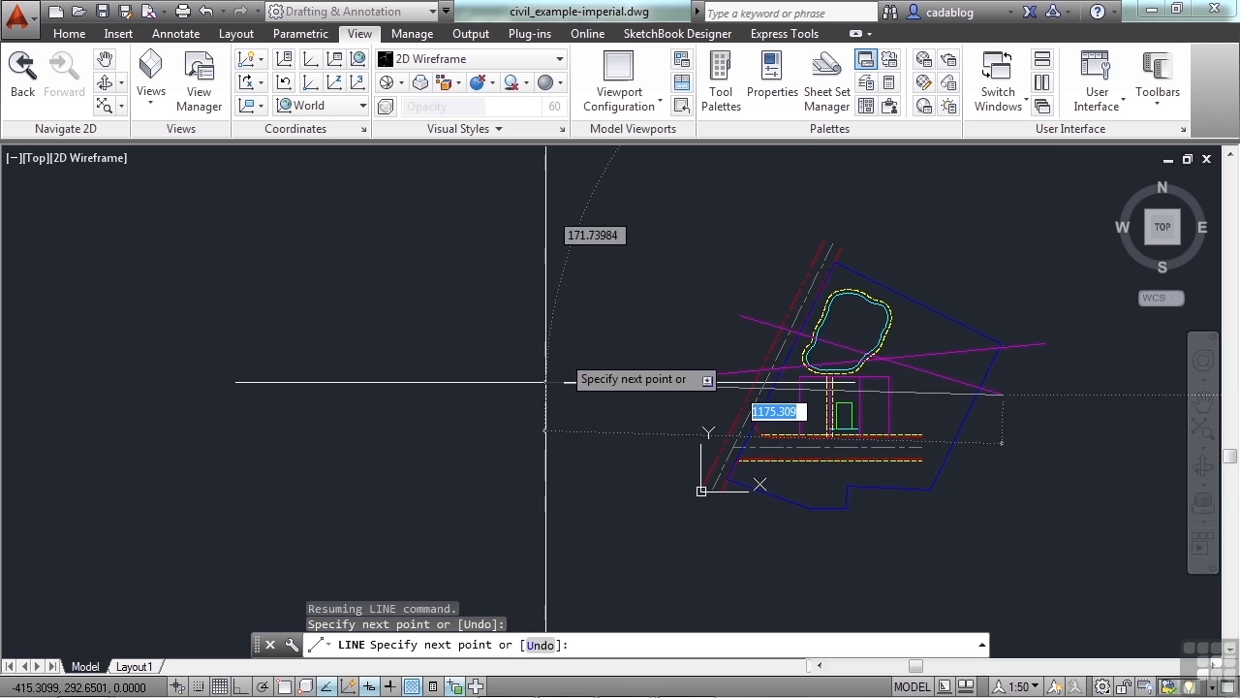
{"action": "left_click", "coordinate": [560, 420]}
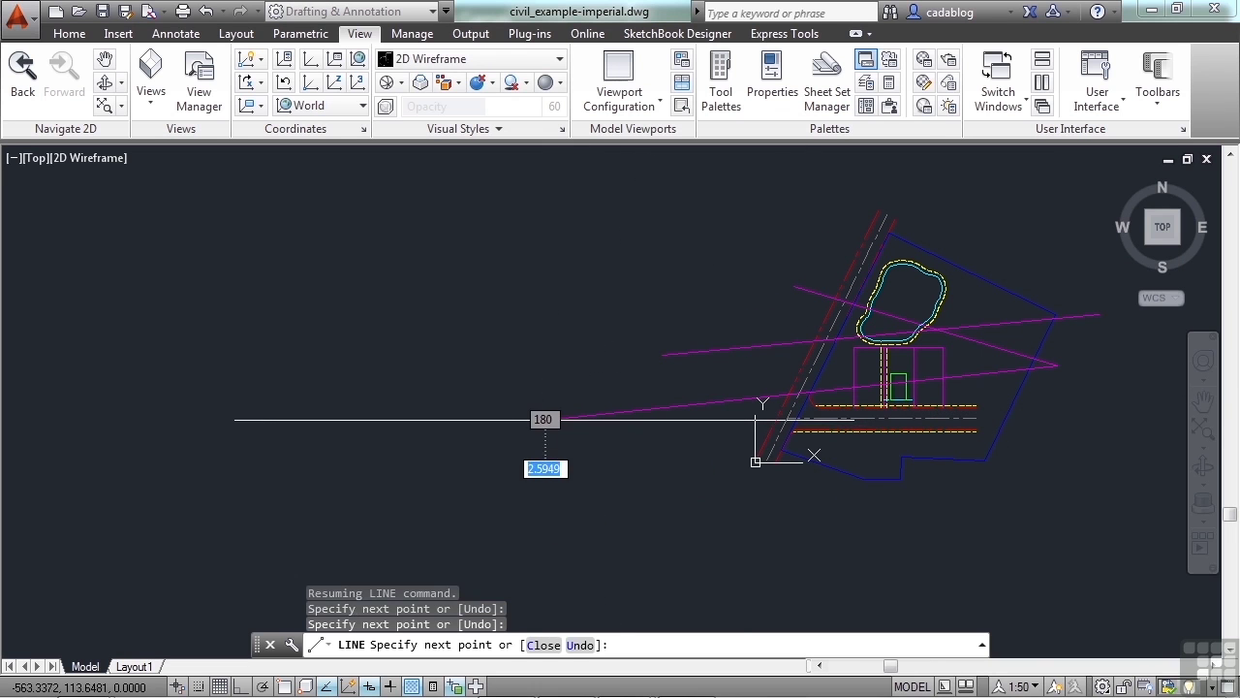
{"action": "key", "text": "Escape"}
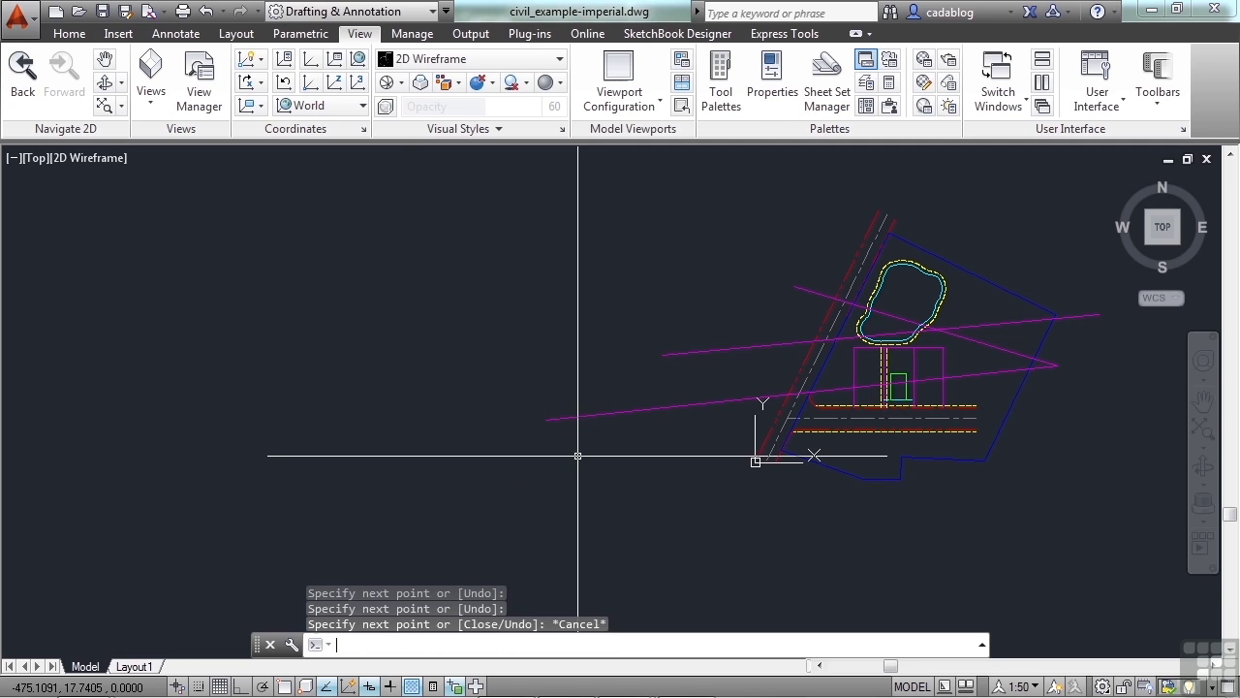
Draw a line from west of the site to beyond the pond's northeast, panning transparently with 'P
{"action": "type", "text": "l"}
{"action": "key", "text": "Return"}
{"action": "left_click", "coordinate": [589, 432]}
{"action": "type", "text": "'"}
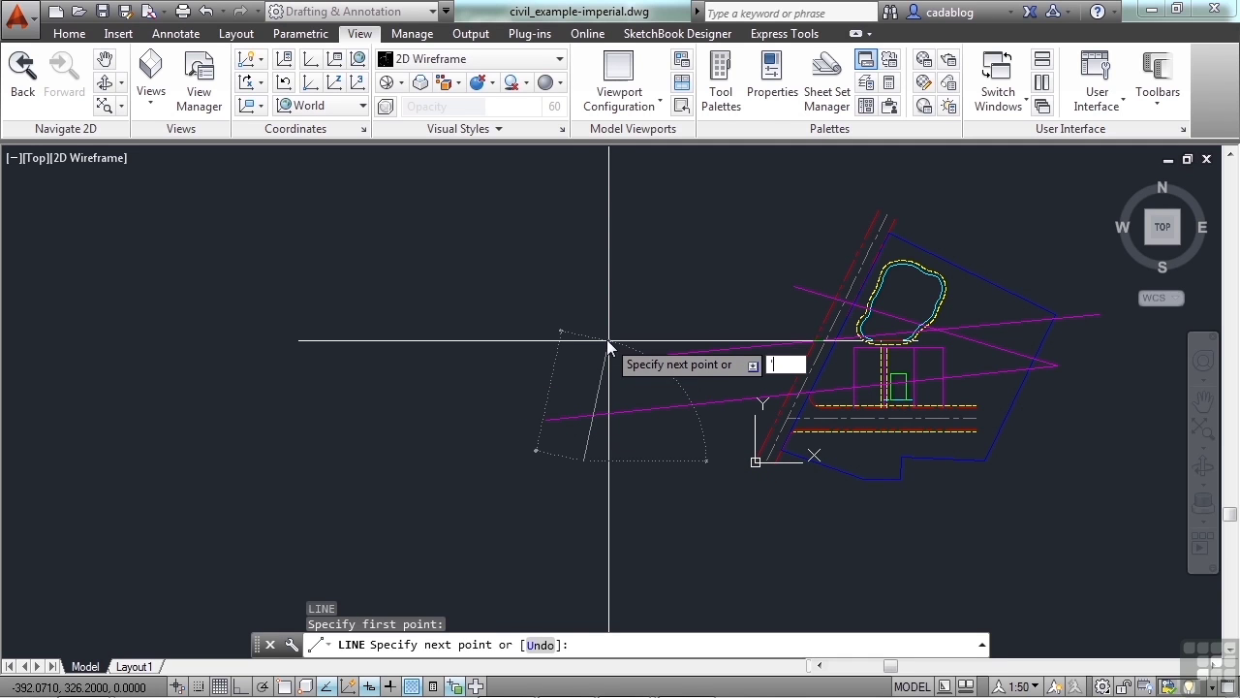
{"action": "type", "text": "pan"}
{"action": "key", "text": "Return"}
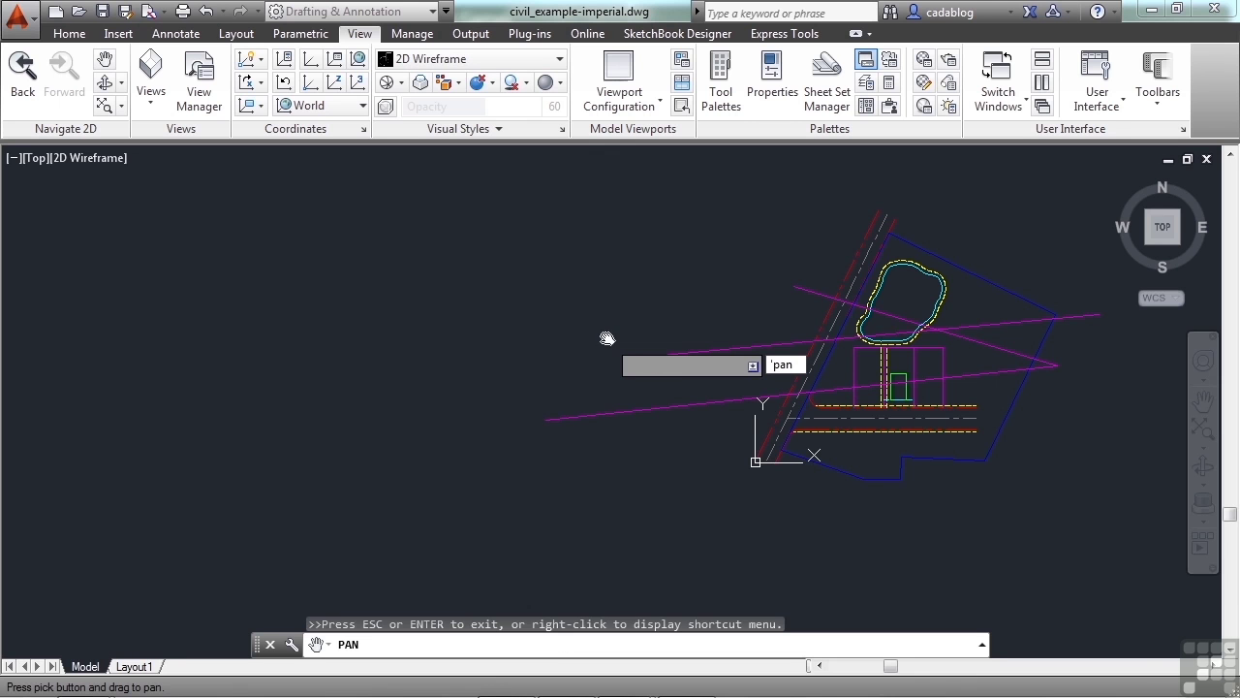
{"action": "left_click_drag", "start_coordinate": [897, 326], "coordinate": [489, 353]}
{"action": "key", "text": "Escape"}
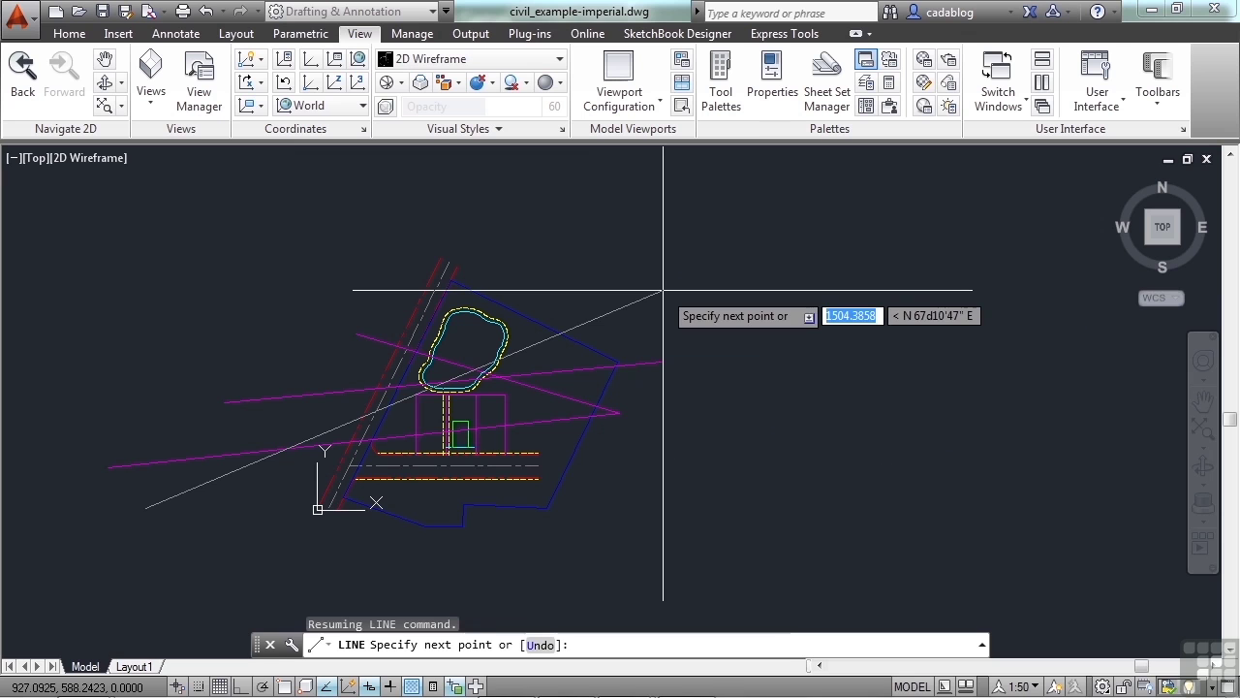
{"action": "left_click", "coordinate": [663, 290]}
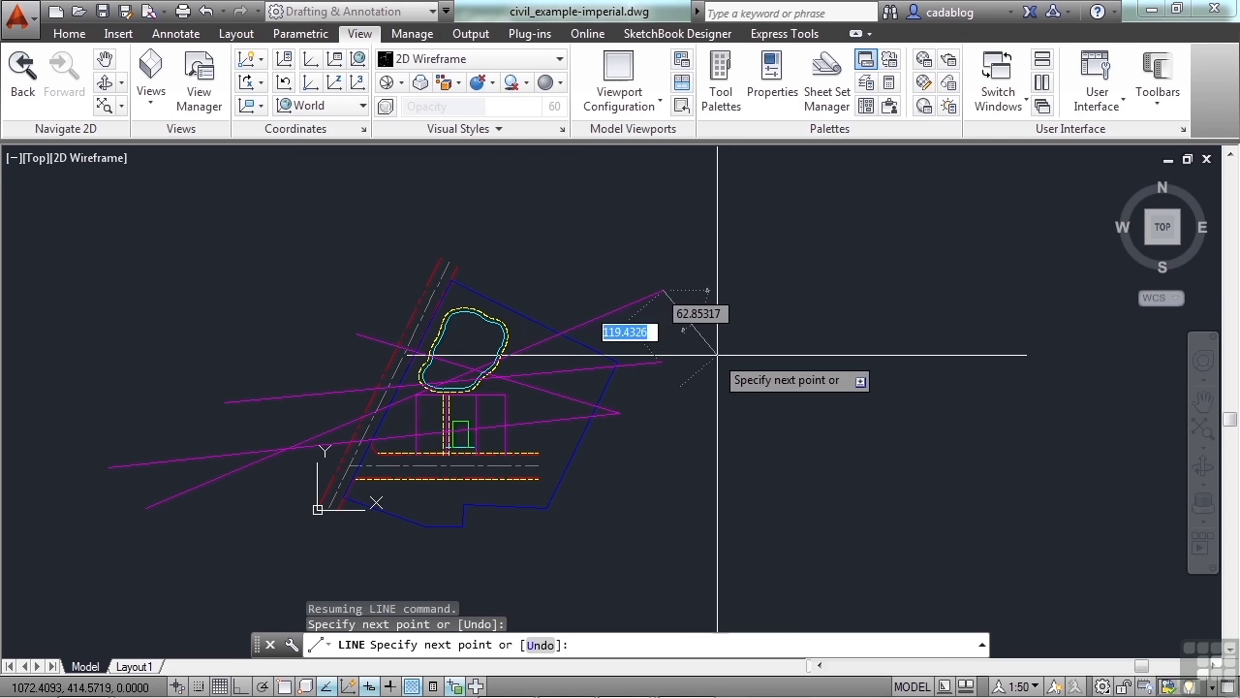
{"action": "key", "text": "Return"}
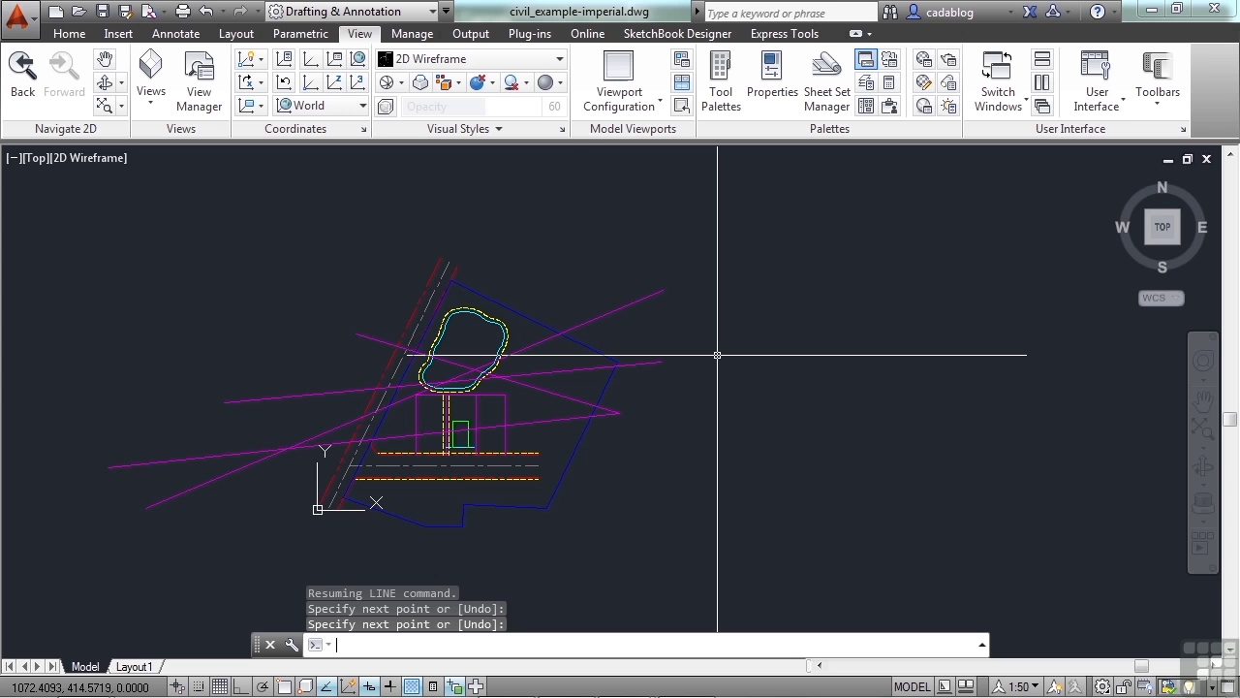
Pan the site plan slightly right, then go to the Insert tab and back to View
{"action": "middle_click_drag", "start_coordinate": [550, 349], "coordinate": [630, 344]}
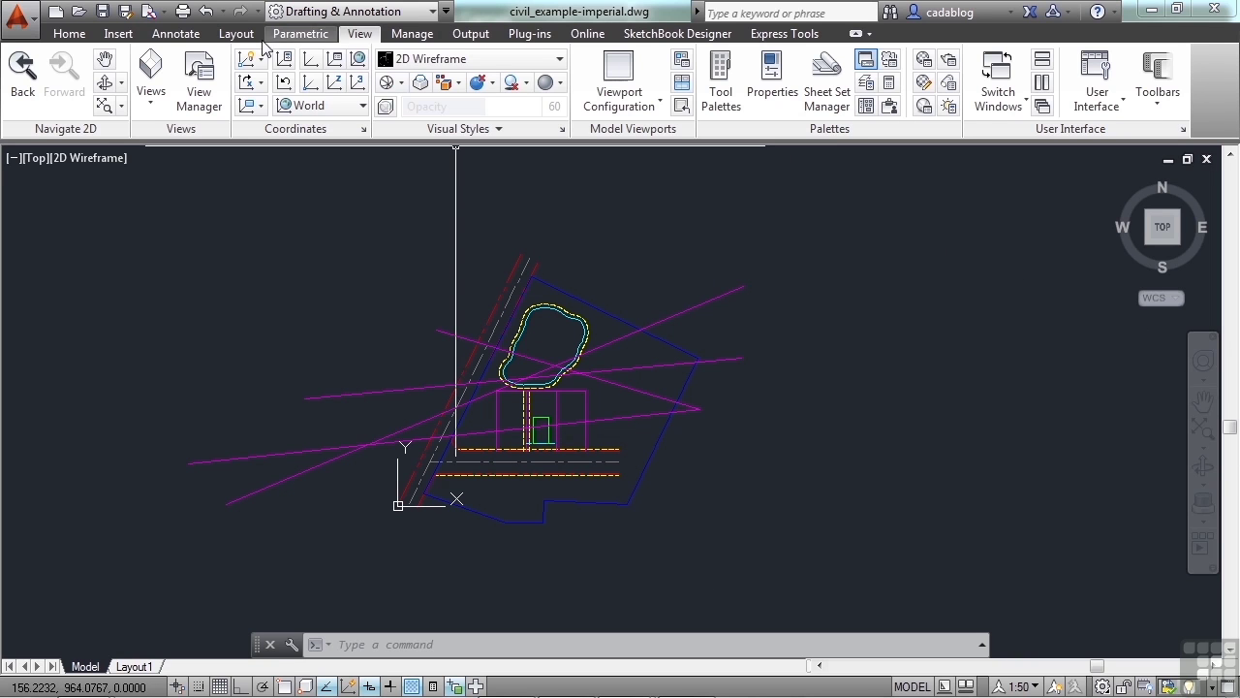
{"action": "left_click", "coordinate": [118, 33]}
{"action": "left_click", "coordinate": [360, 37]}
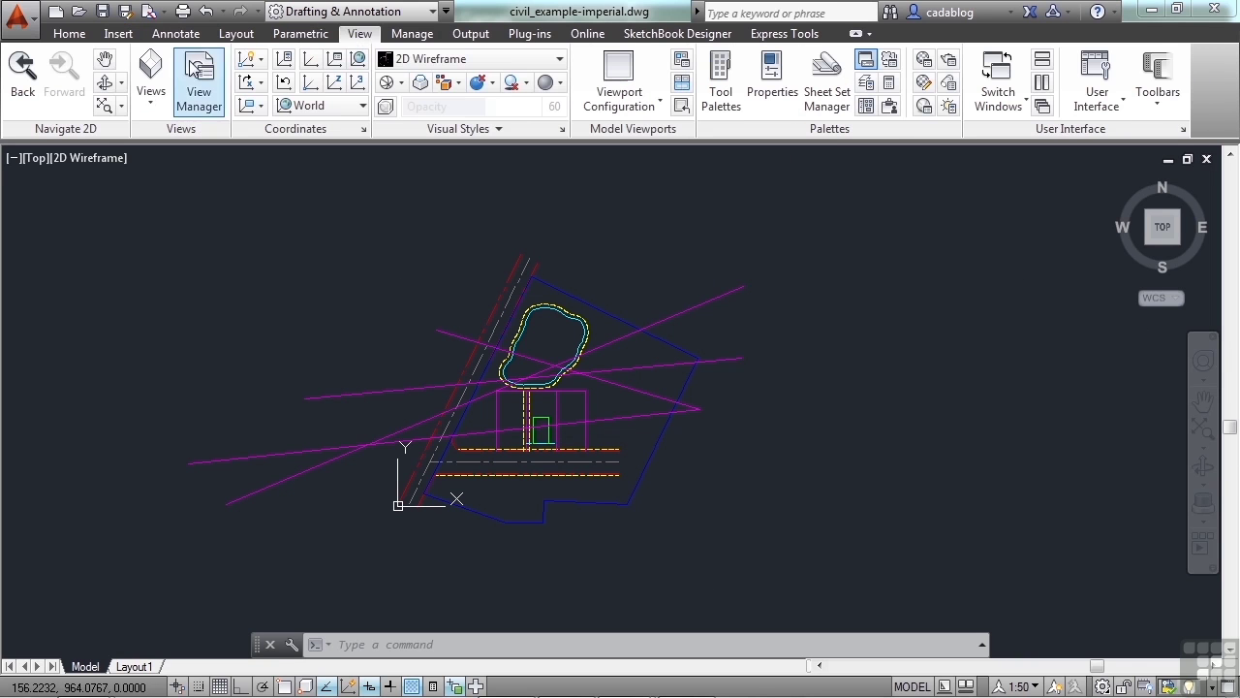